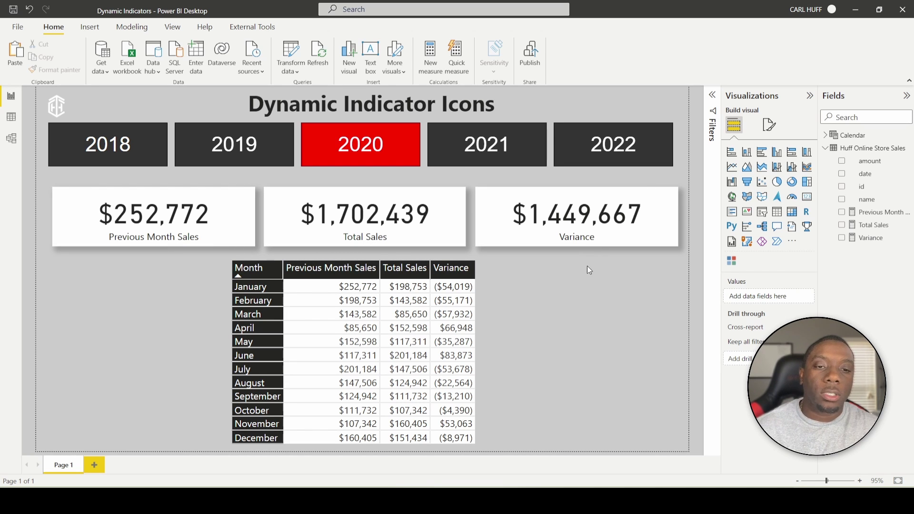
Step: Review the DAX formulas of the Total Sales, Previous Month Sales and Variance measures
left_click(872, 226)
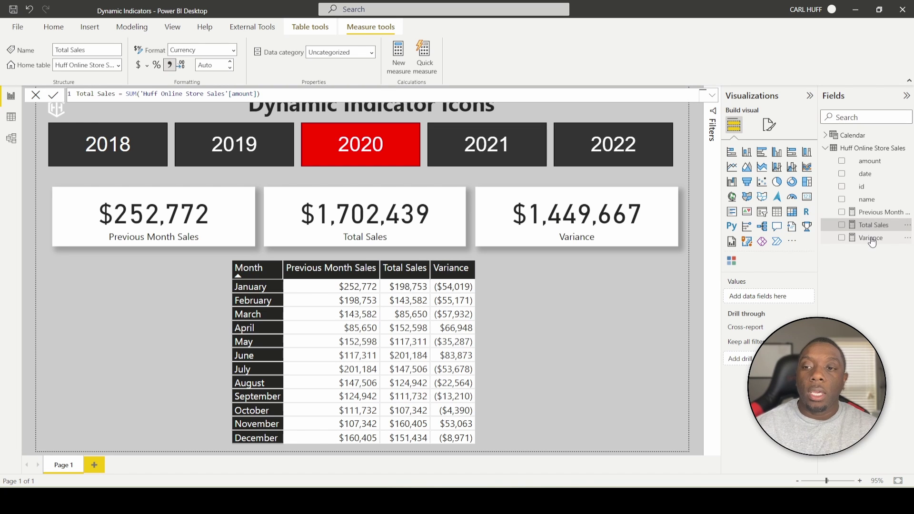
left_click(874, 215)
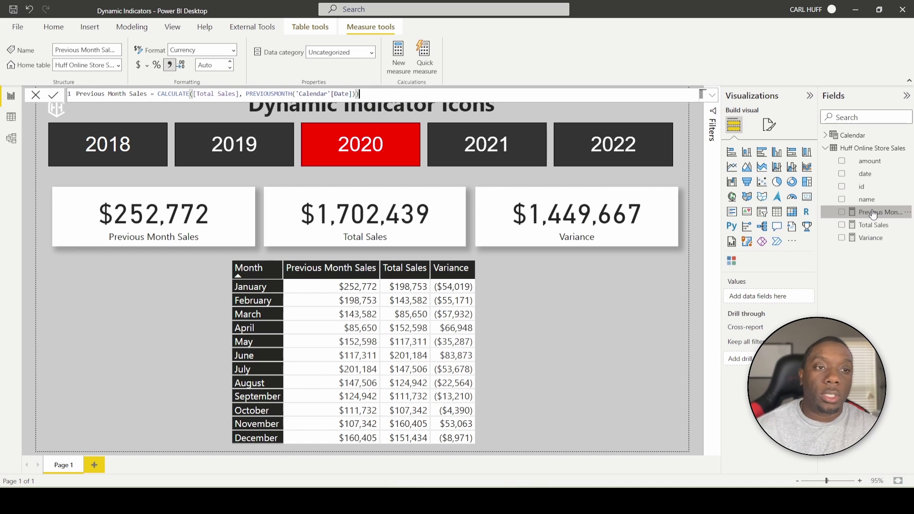
left_click(872, 238)
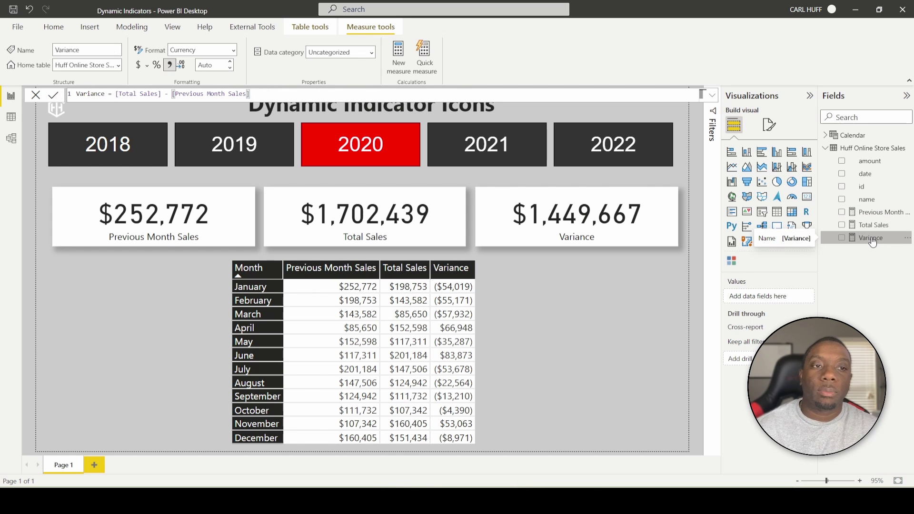
left_click(564, 288)
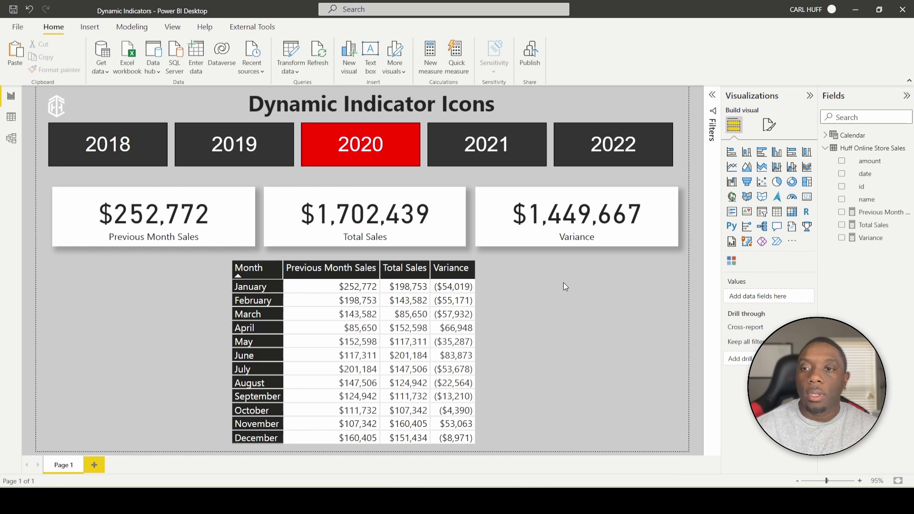
Step: Expand the Calendar table and review the formula of its month number sort column
left_click(826, 136)
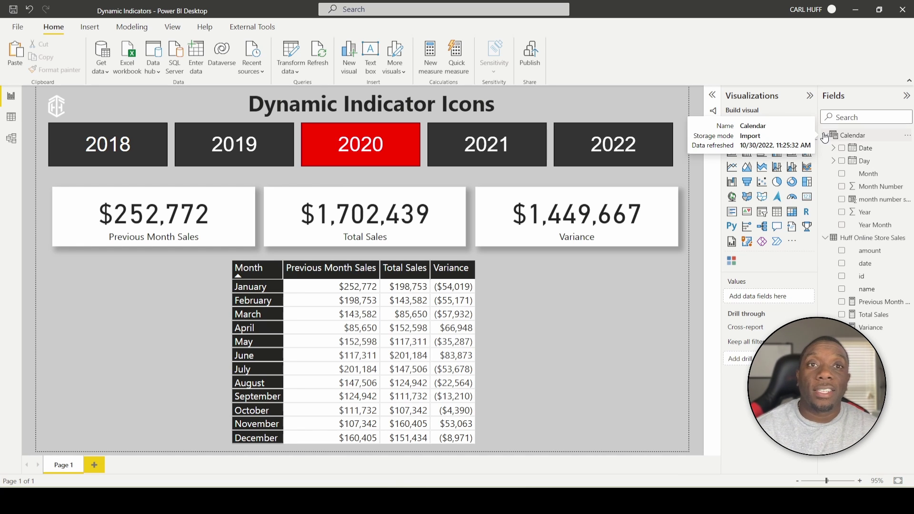
left_click(499, 317)
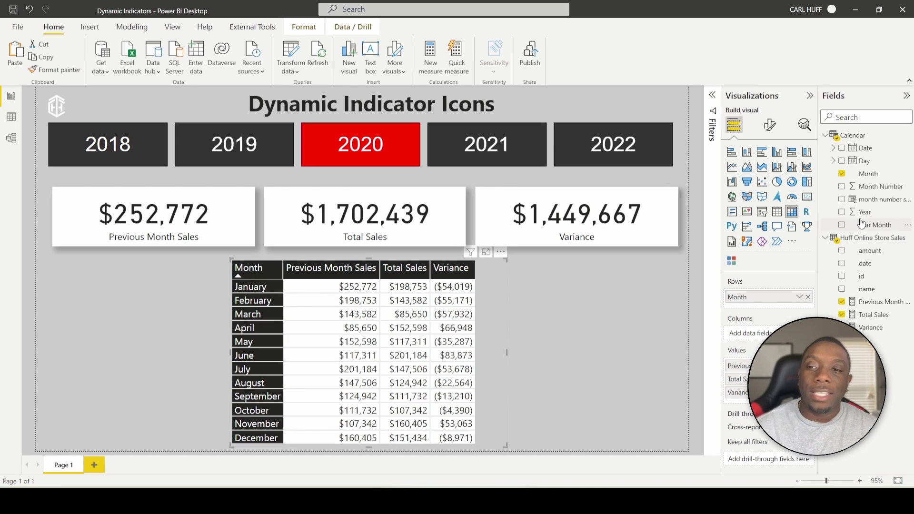
left_click(877, 199)
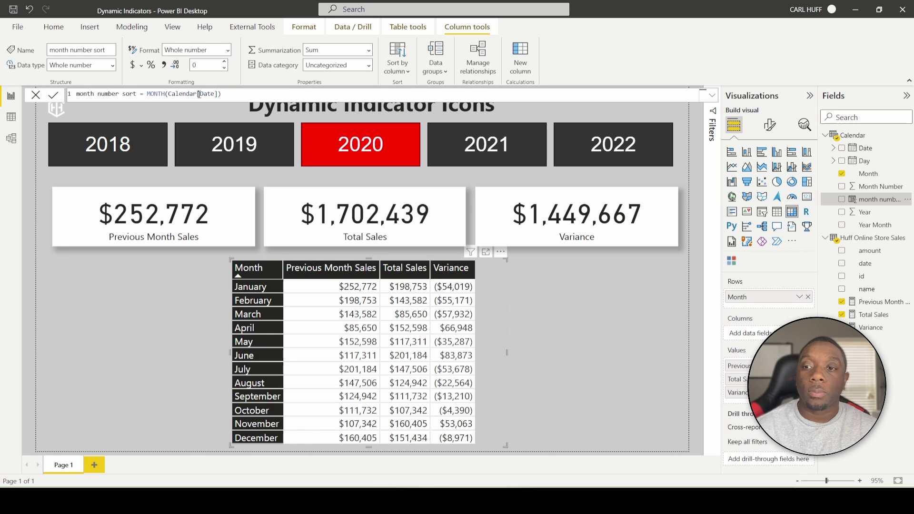
left_click(542, 310)
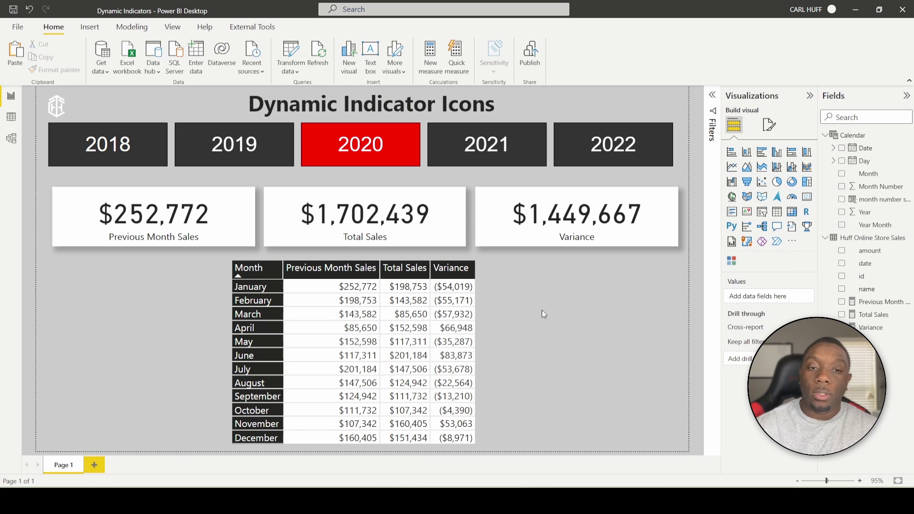
Step: Open the icon conditional formatting for Variance in the monthly matrix and delete the middle rule
left_click(500, 295)
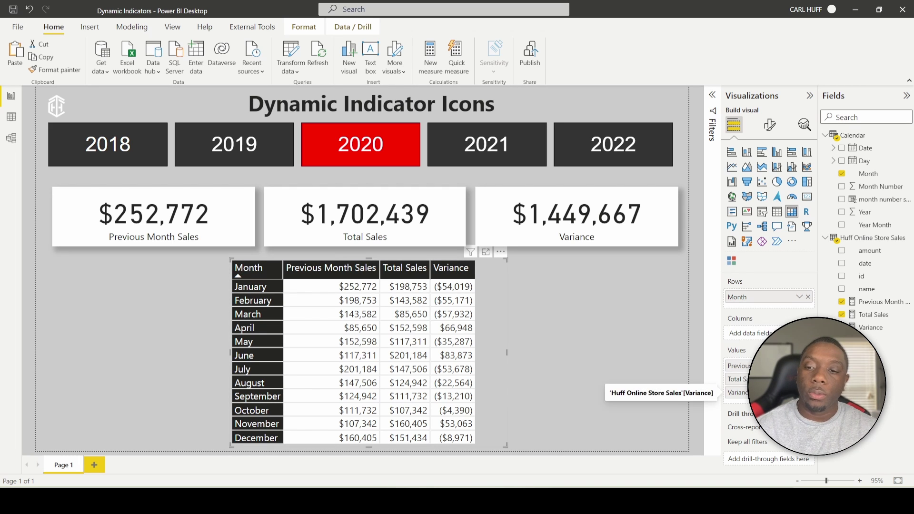
left_click(799, 297)
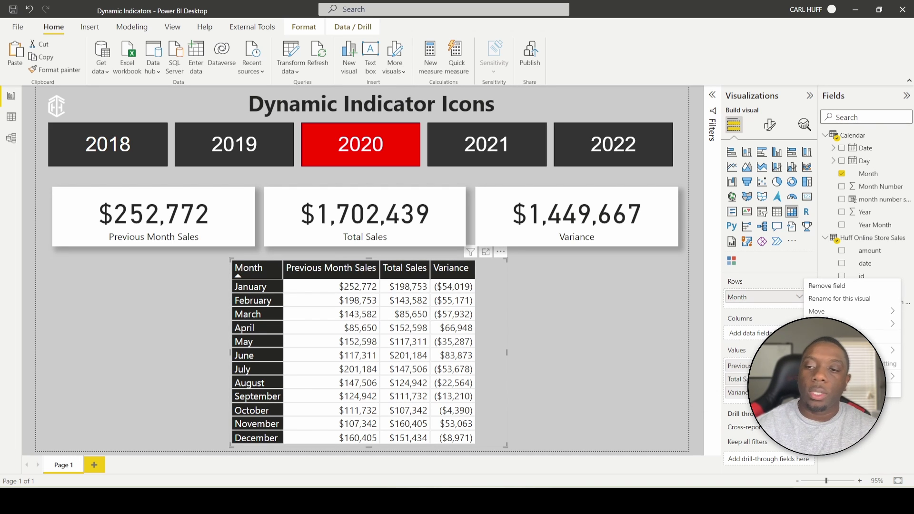
mouse_move(838, 350)
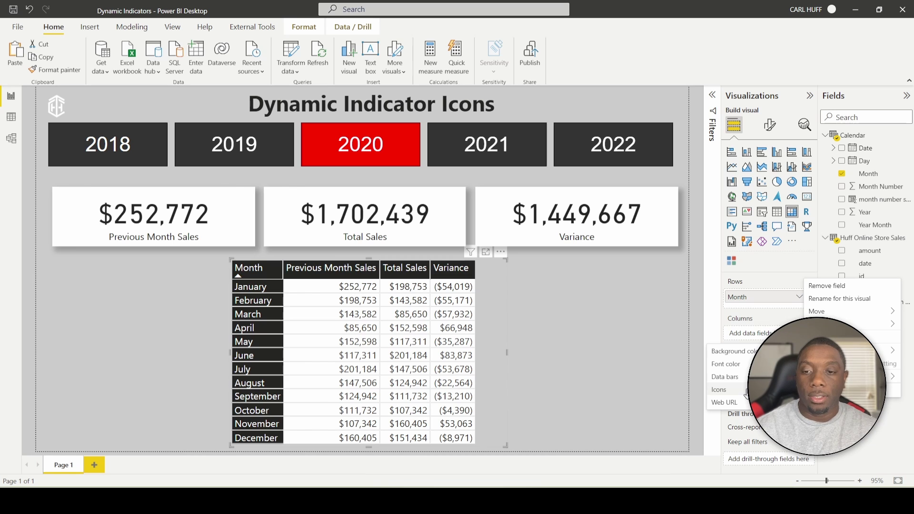
left_click(719, 389)
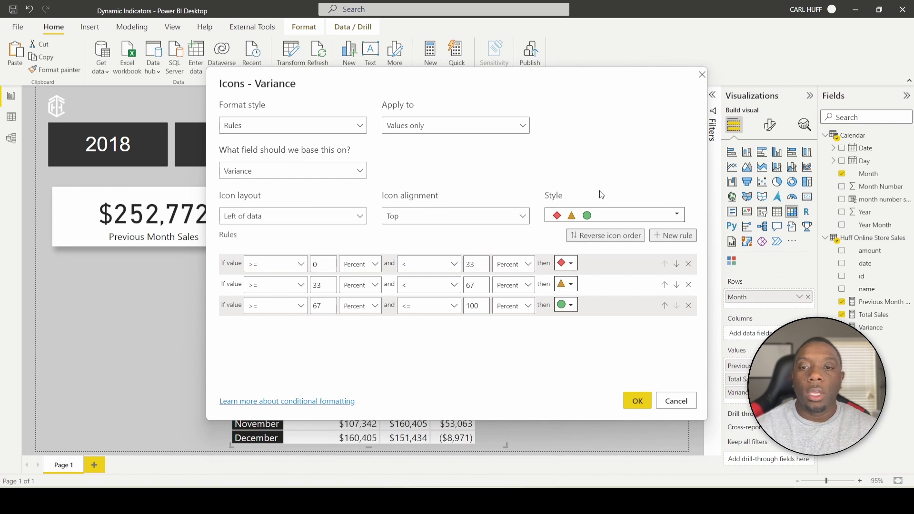
left_click(689, 285)
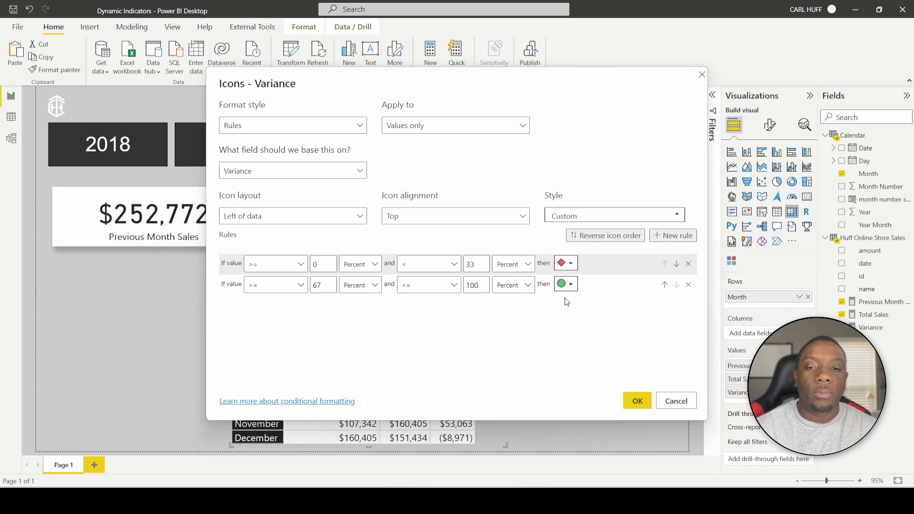
Step: Assign a green up triangle to the first icon rule and a red down triangle to the second
left_click(572, 264)
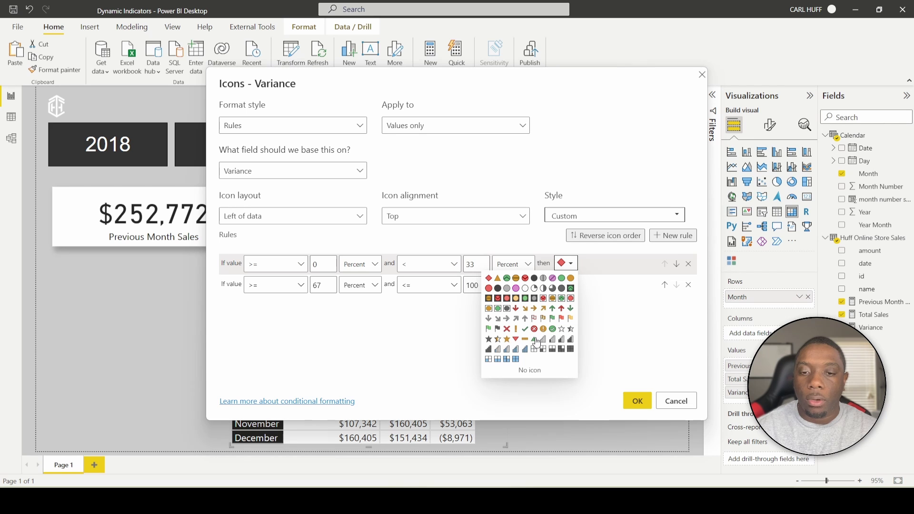
left_click(534, 339)
left_click(570, 287)
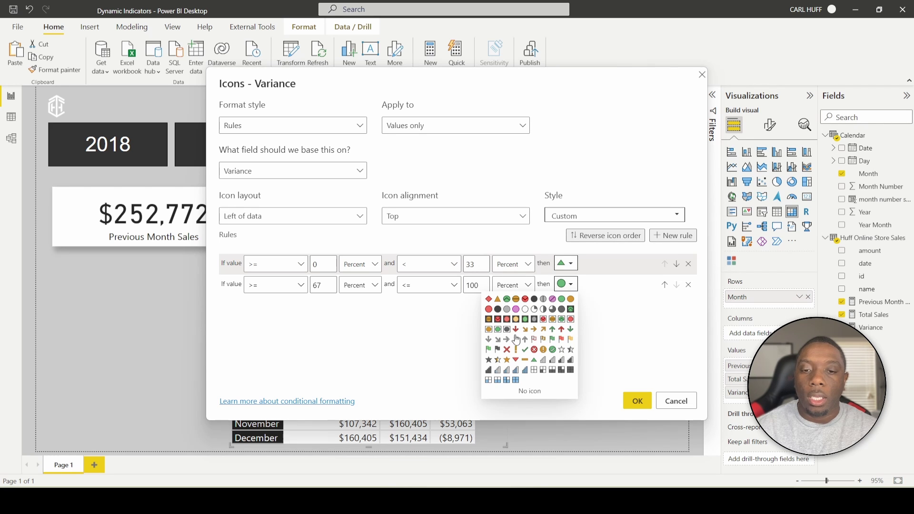
left_click(517, 361)
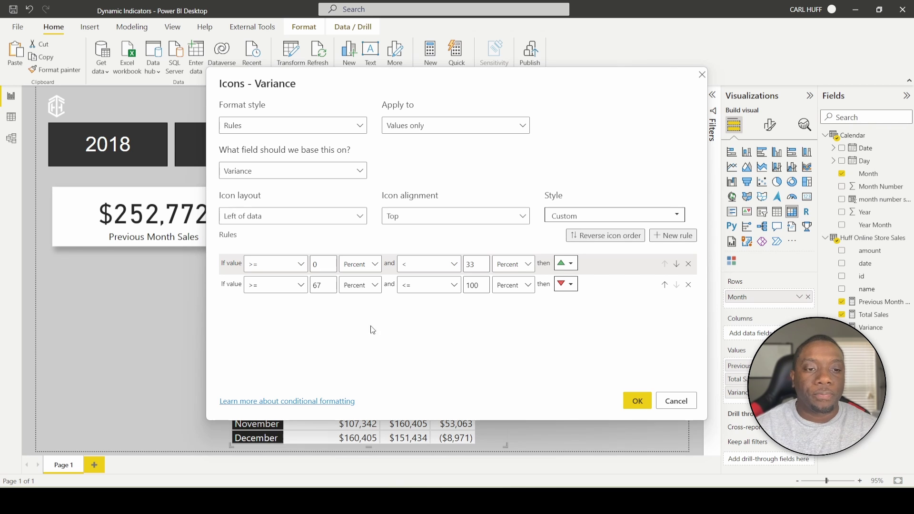
Step: Set the green triangle rule to values > 0 and < 100E9, with both limits as Number
left_click(301, 267)
left_click(269, 284)
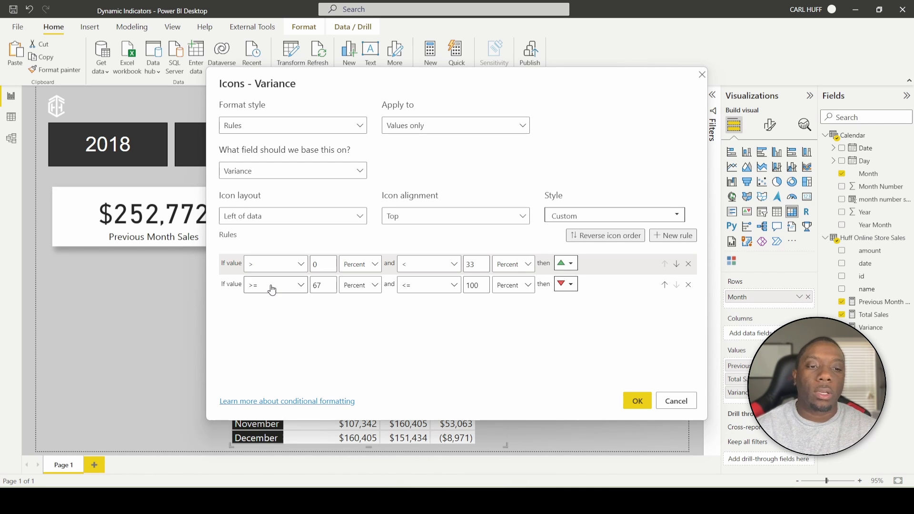
left_click(363, 268)
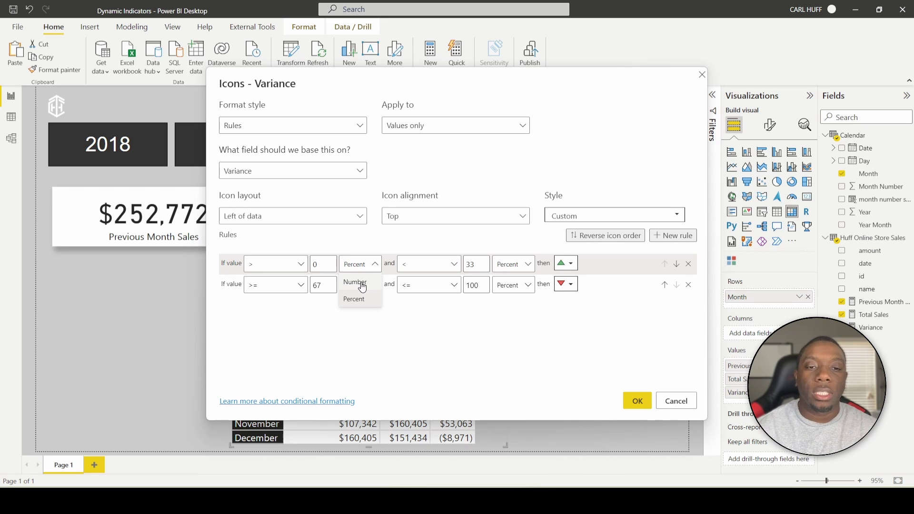
left_click(358, 283)
left_click(448, 269)
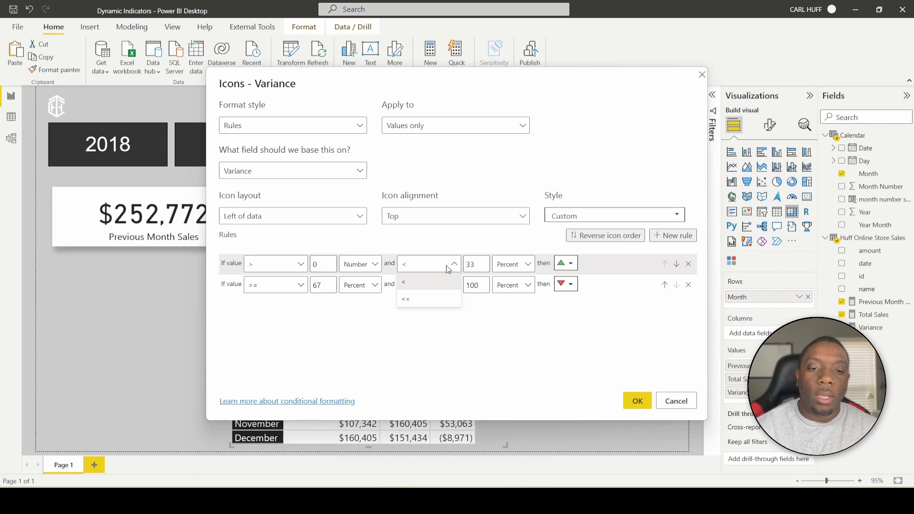
left_click(427, 283)
double_click(476, 265)
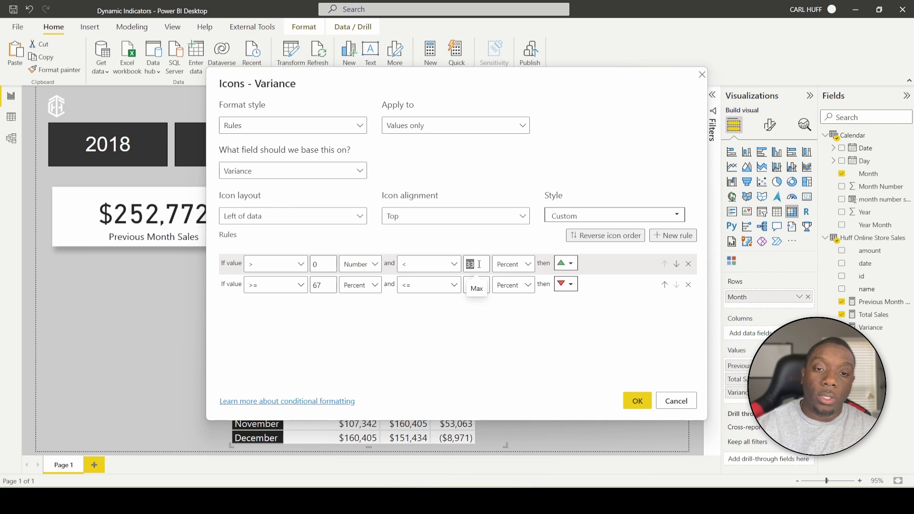
type("100")
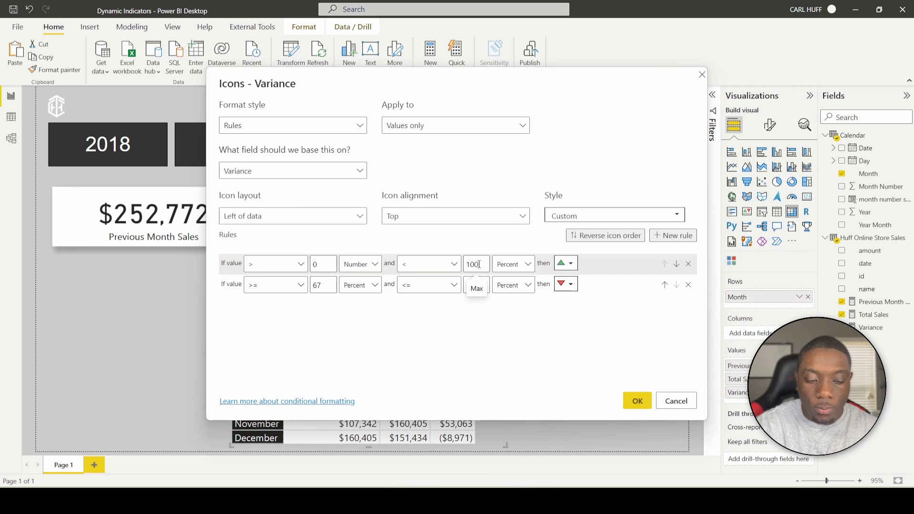
type("9")
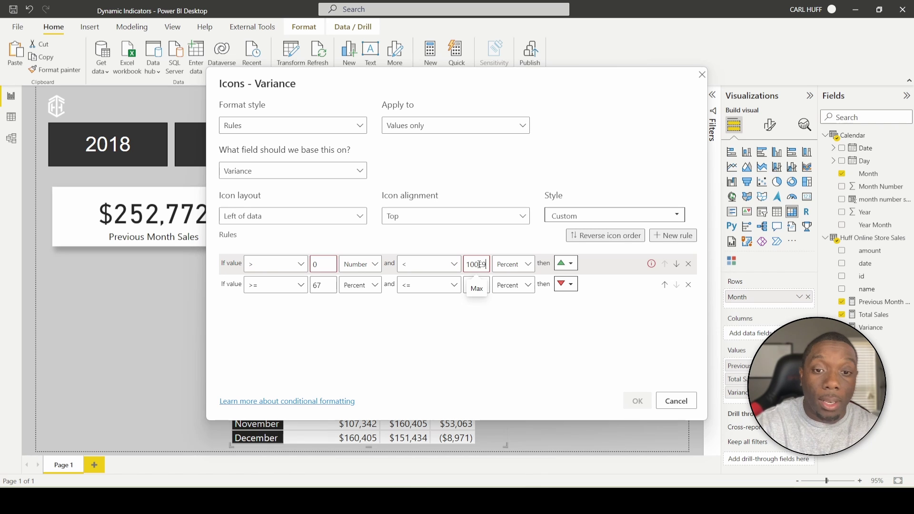
left_click(521, 265)
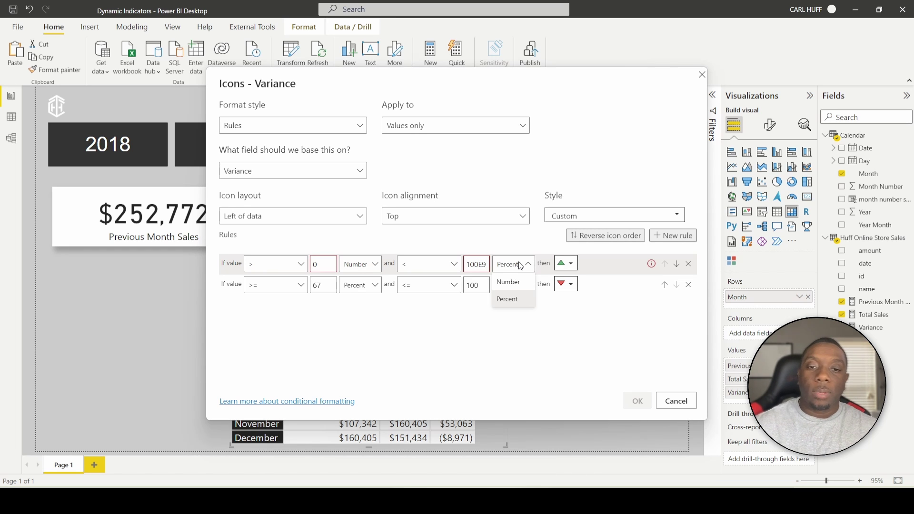
left_click(511, 282)
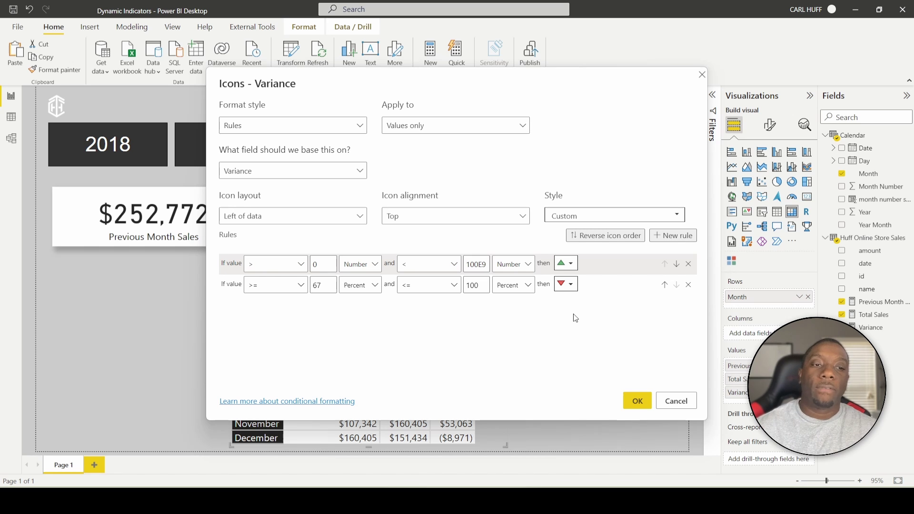
Step: Set the red triangle rule to values >= -100E9 and < 0, both limits as Number, and apply the icon formatting
left_click(294, 293)
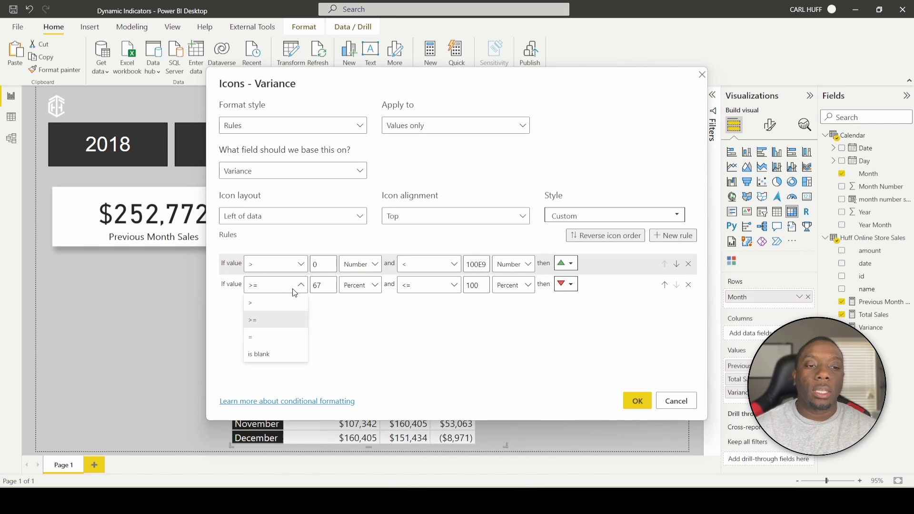
left_click(326, 286)
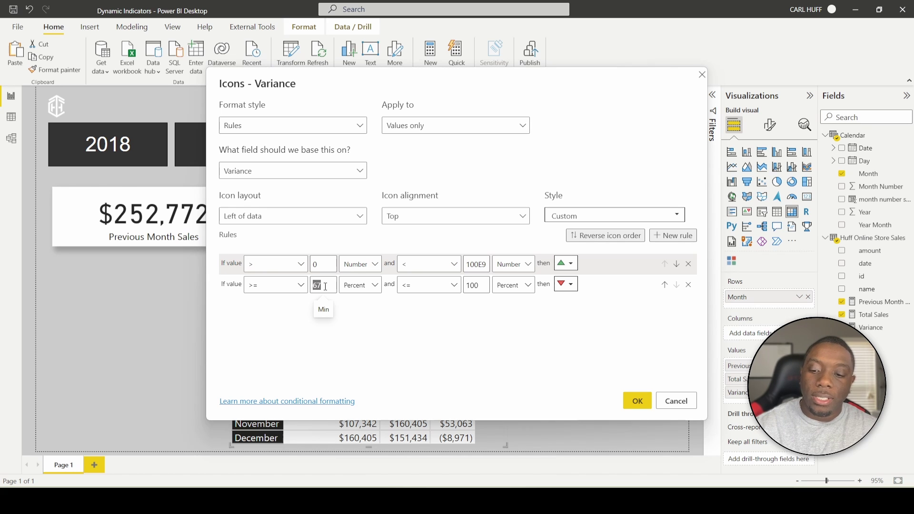
type("-100")
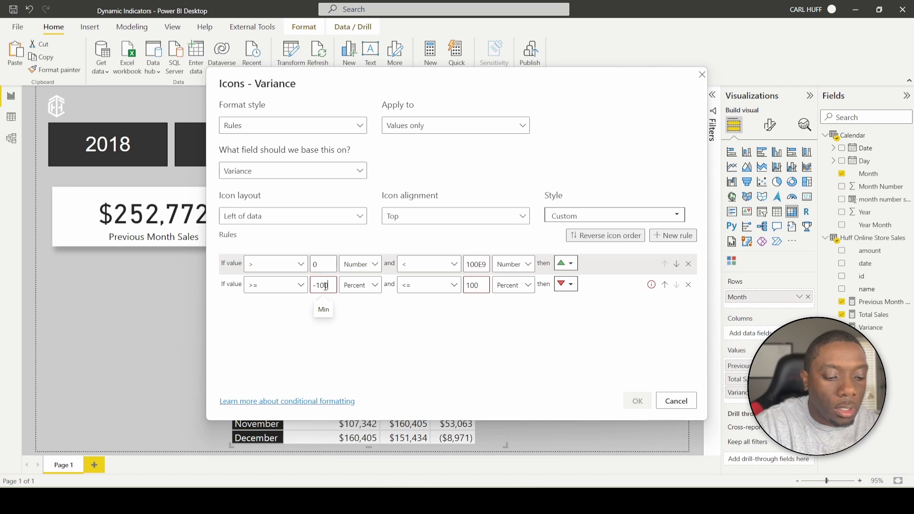
type("E9")
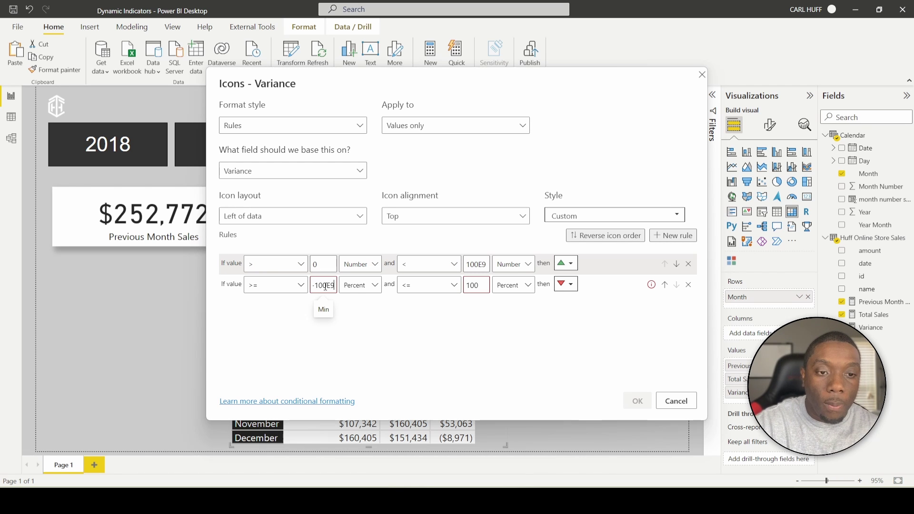
left_click(364, 290)
left_click(355, 302)
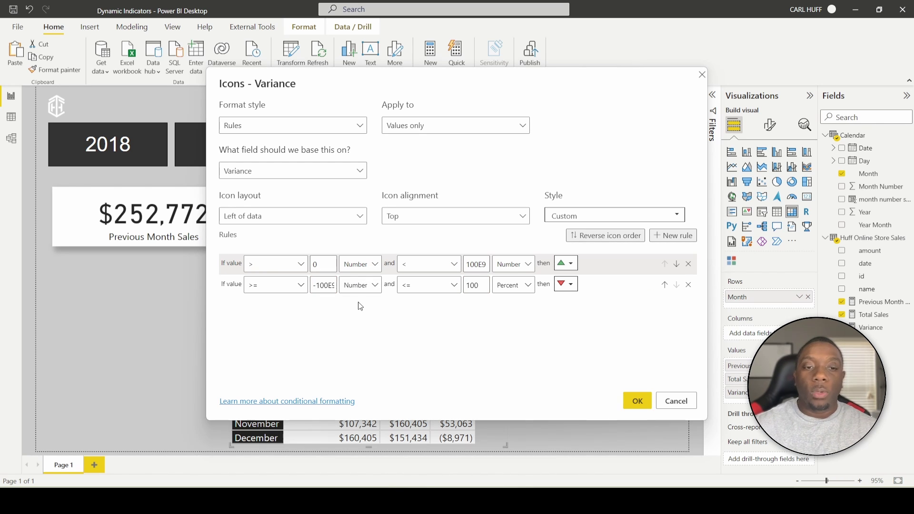
left_click(449, 287)
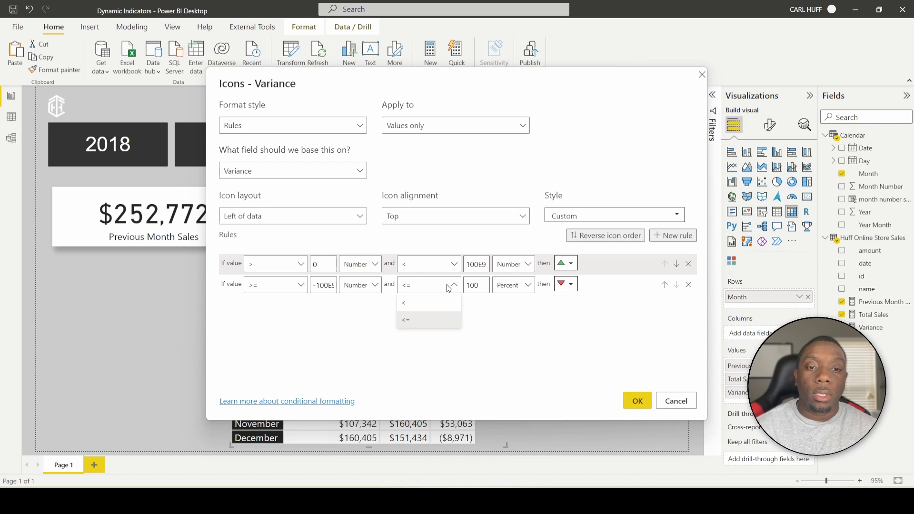
left_click(427, 304)
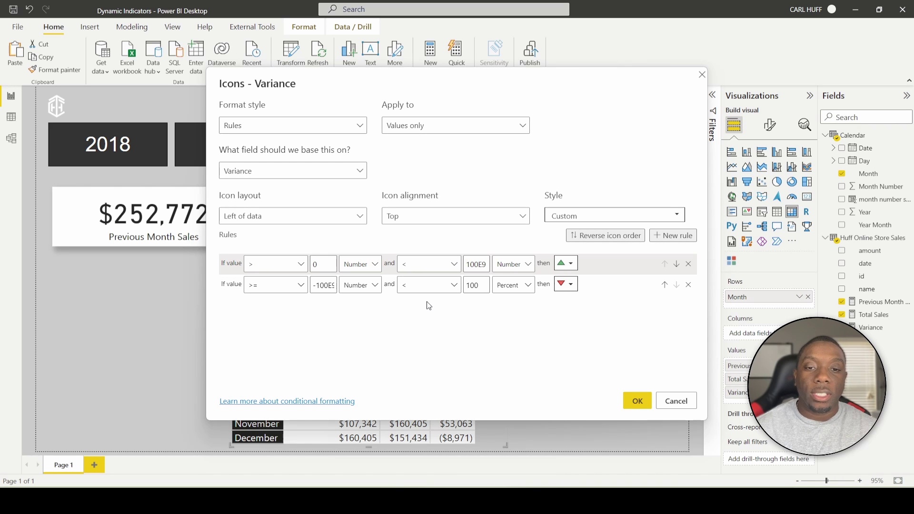
double_click(482, 286)
type("0")
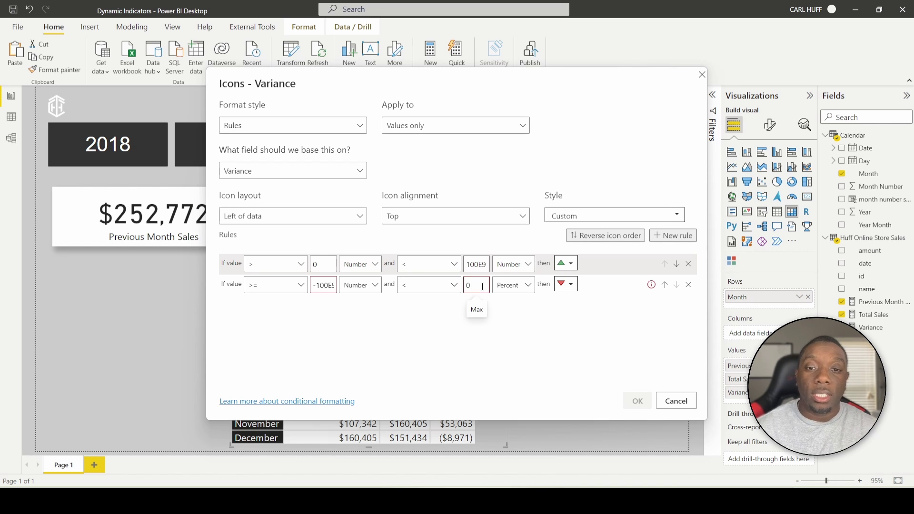
left_click(512, 285)
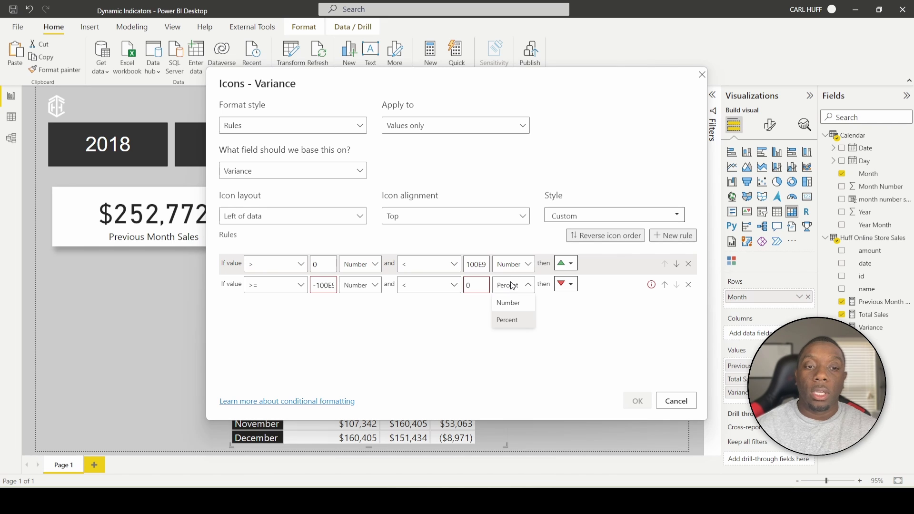
left_click(508, 303)
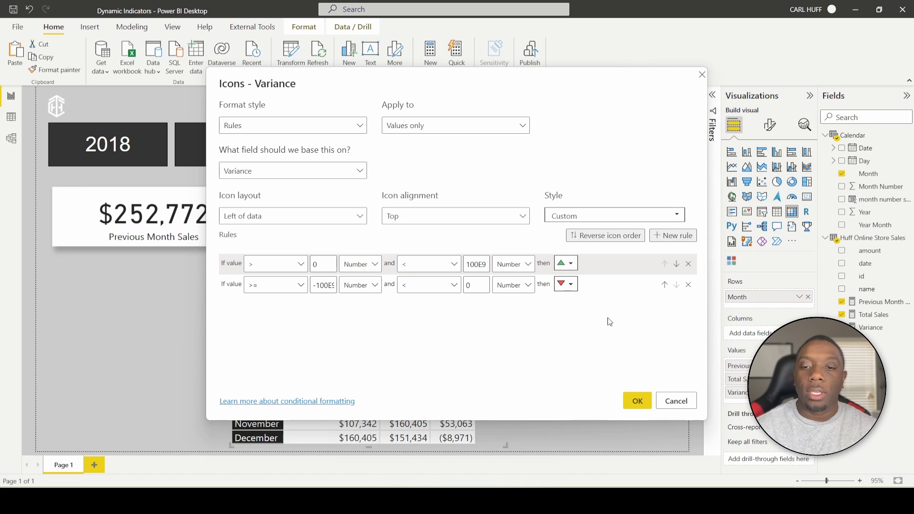
left_click(634, 402)
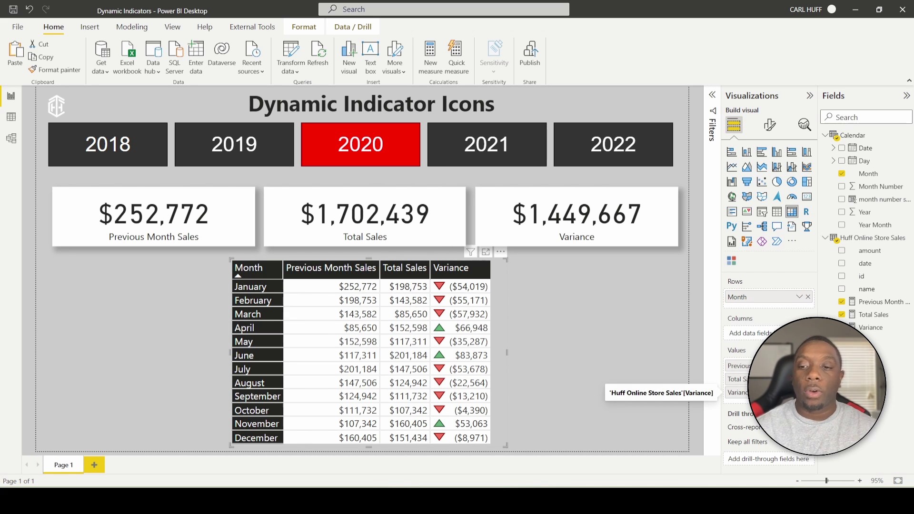
Step: Set the icon layout of the matrix's Variance conditional formatting to Right of data and apply it
left_click(799, 296)
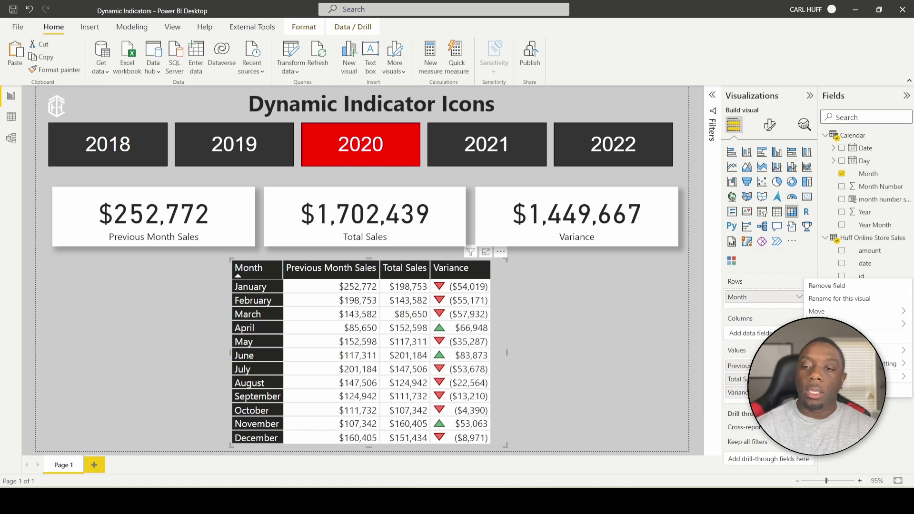
mouse_move(819, 363)
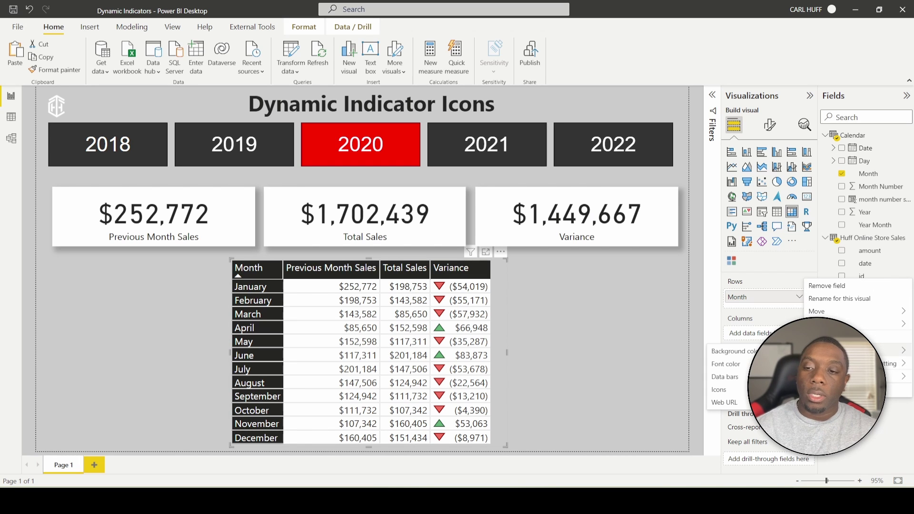
left_click(746, 393)
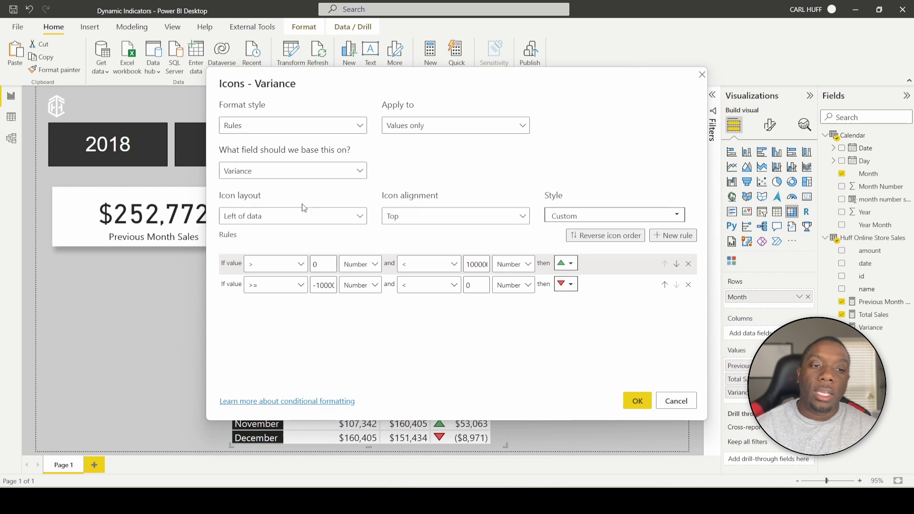
left_click(355, 219)
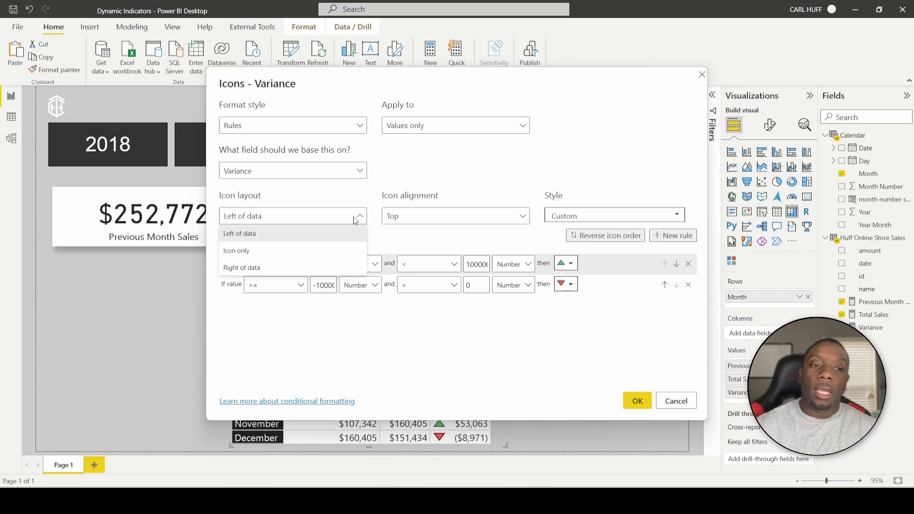
left_click(287, 268)
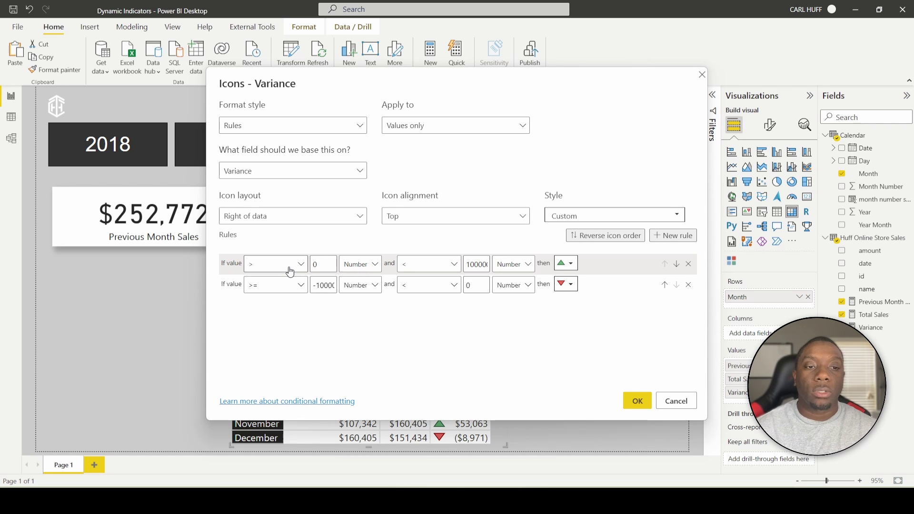
left_click(638, 401)
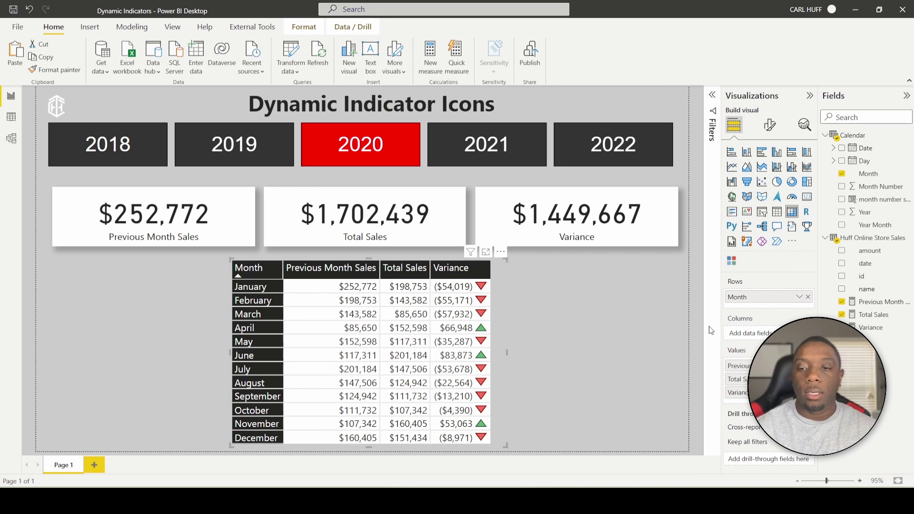
Step: Change the Variance icon formatting's layout to Icon only and apply it to the monthly matrix
left_click(800, 297)
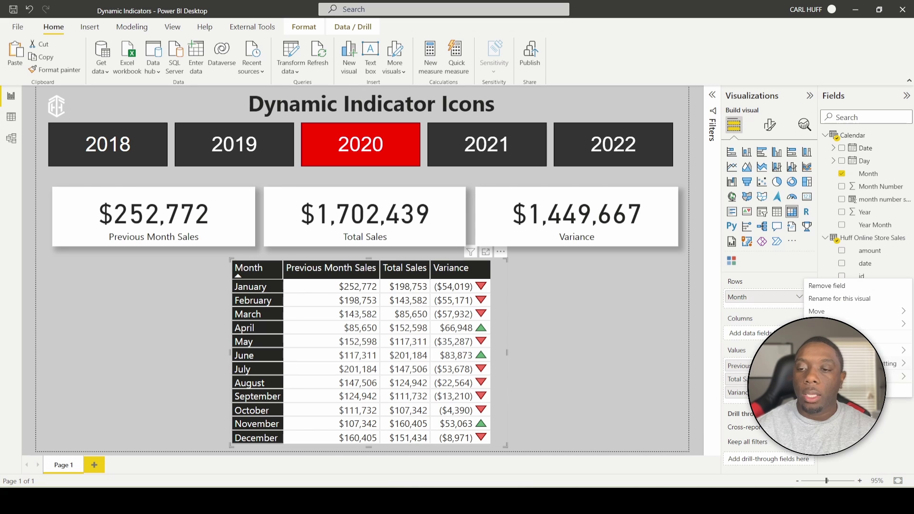
mouse_move(898, 363)
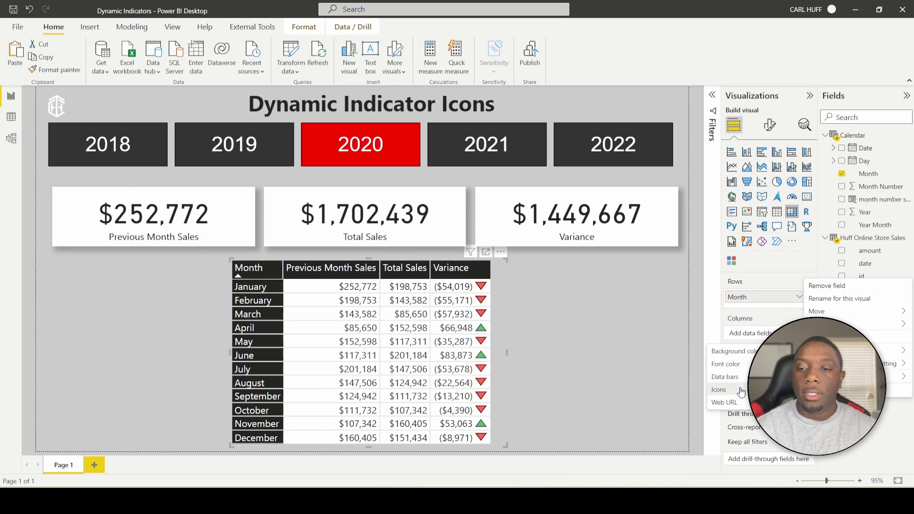
left_click(741, 391)
left_click(332, 220)
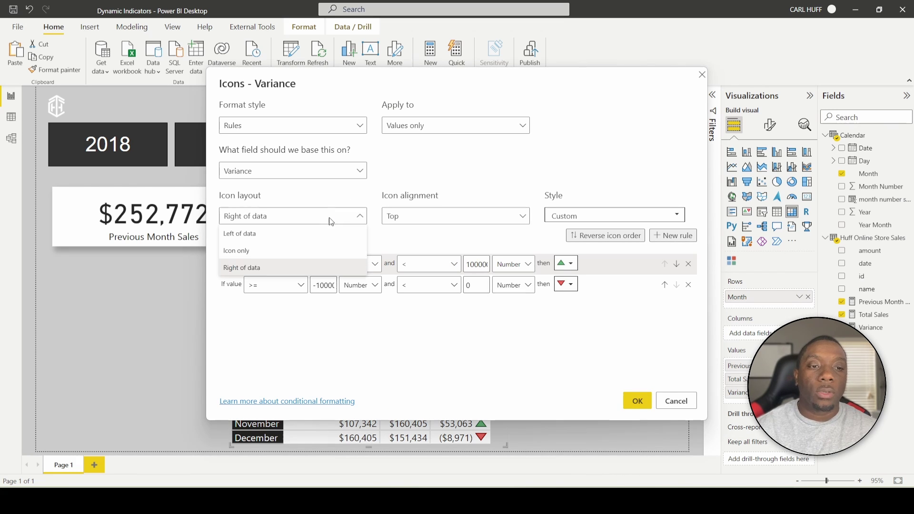
left_click(264, 253)
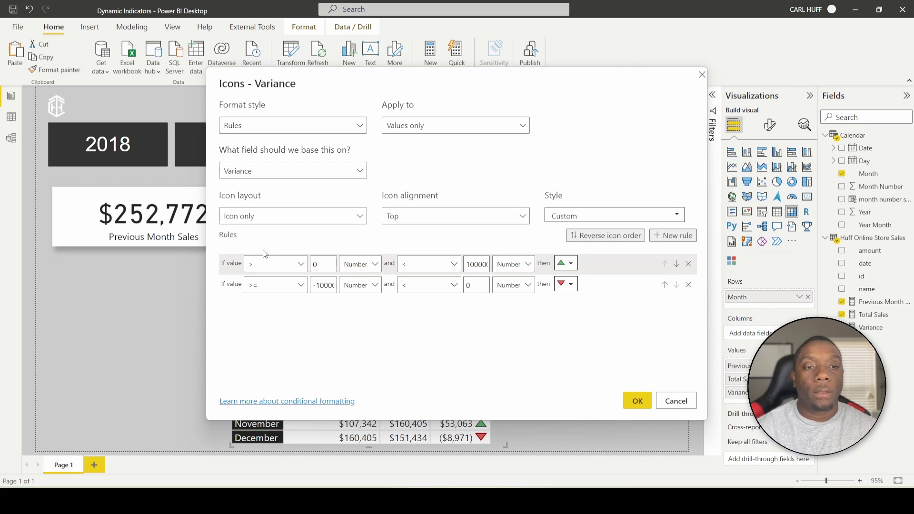
left_click(638, 402)
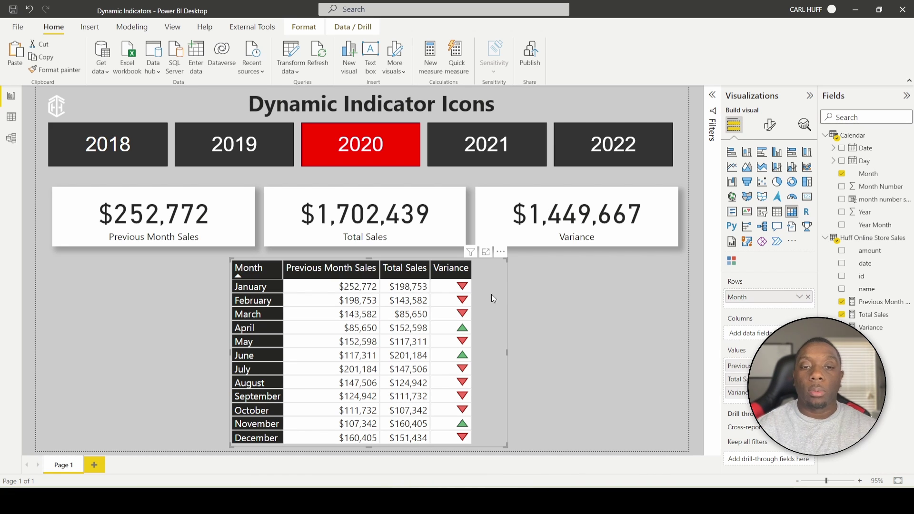
Step: Deselect the matrix and filter the report to 2019 and 2021 in turn to check the Variance icons
mouse_move(454, 287)
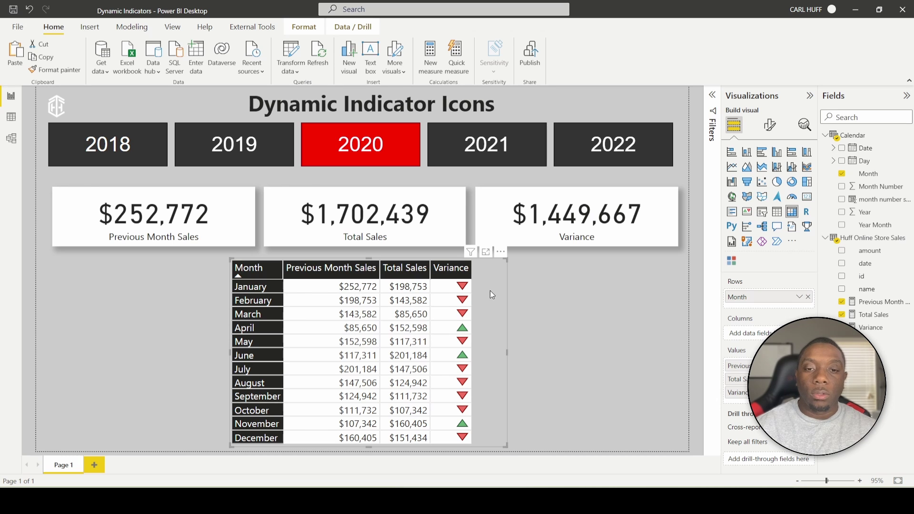
left_click(540, 347)
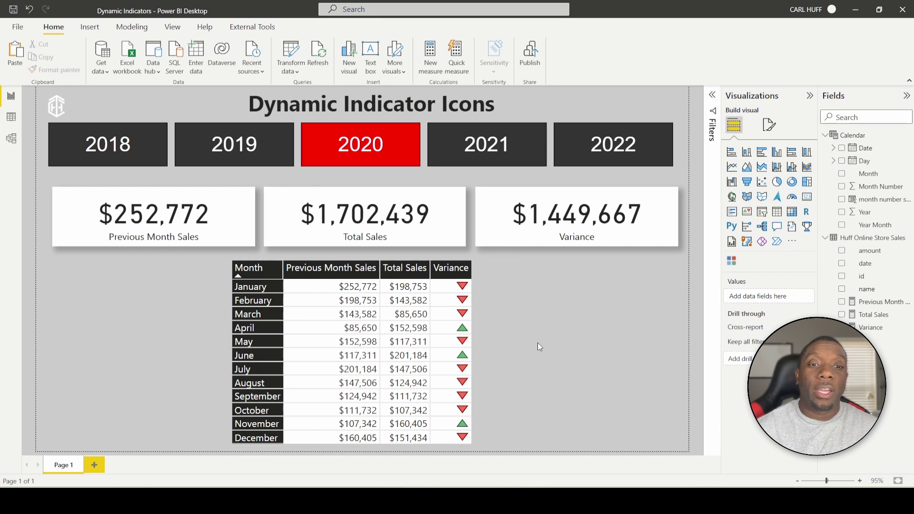
left_click(224, 149)
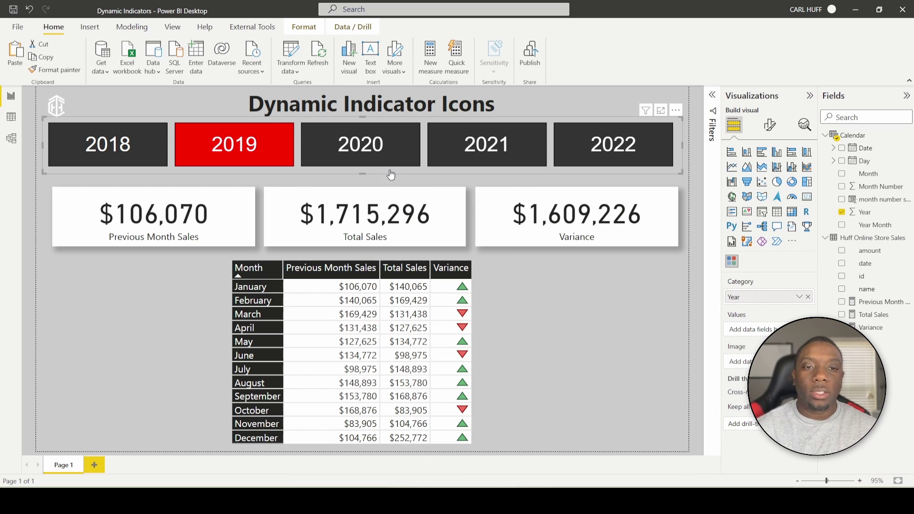
left_click(488, 158)
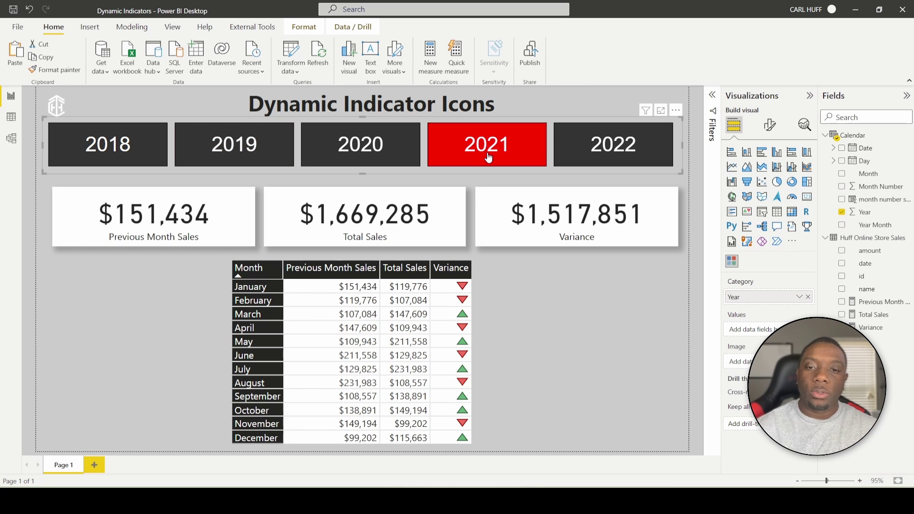